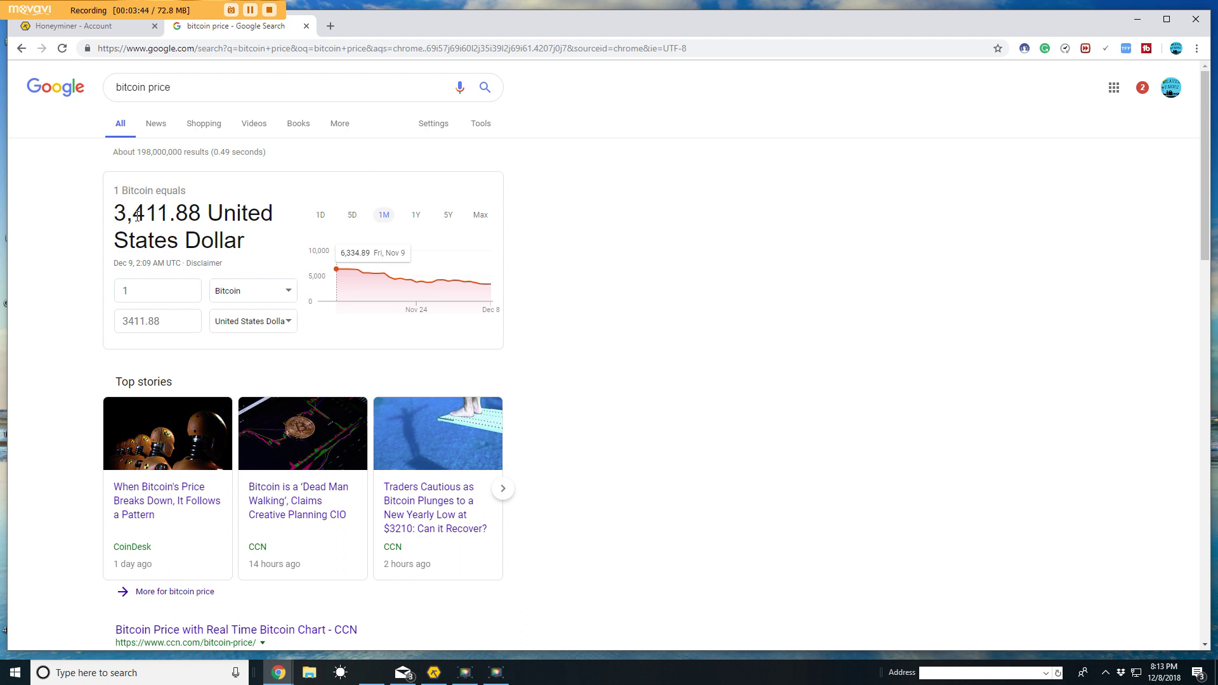
Check the current Bitcoin price in US dollars, and switch from the browser to the Honeyminer window.
left_click_drag(114, 216, 156, 216)
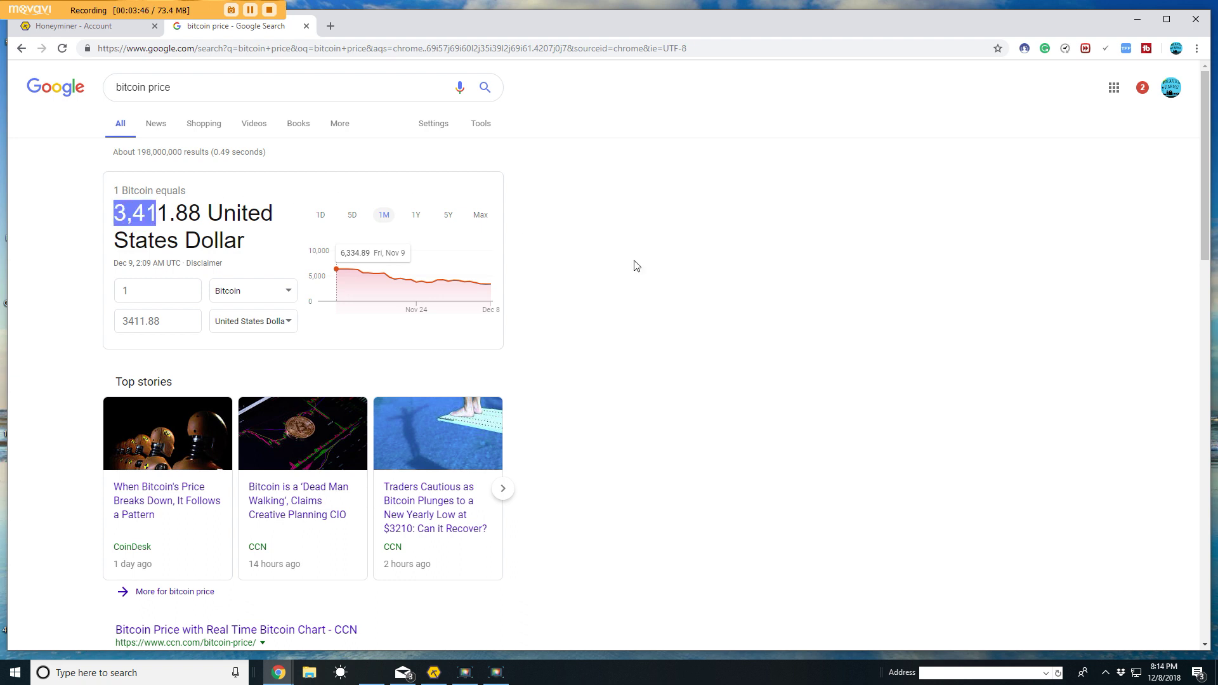
left_click(744, 314)
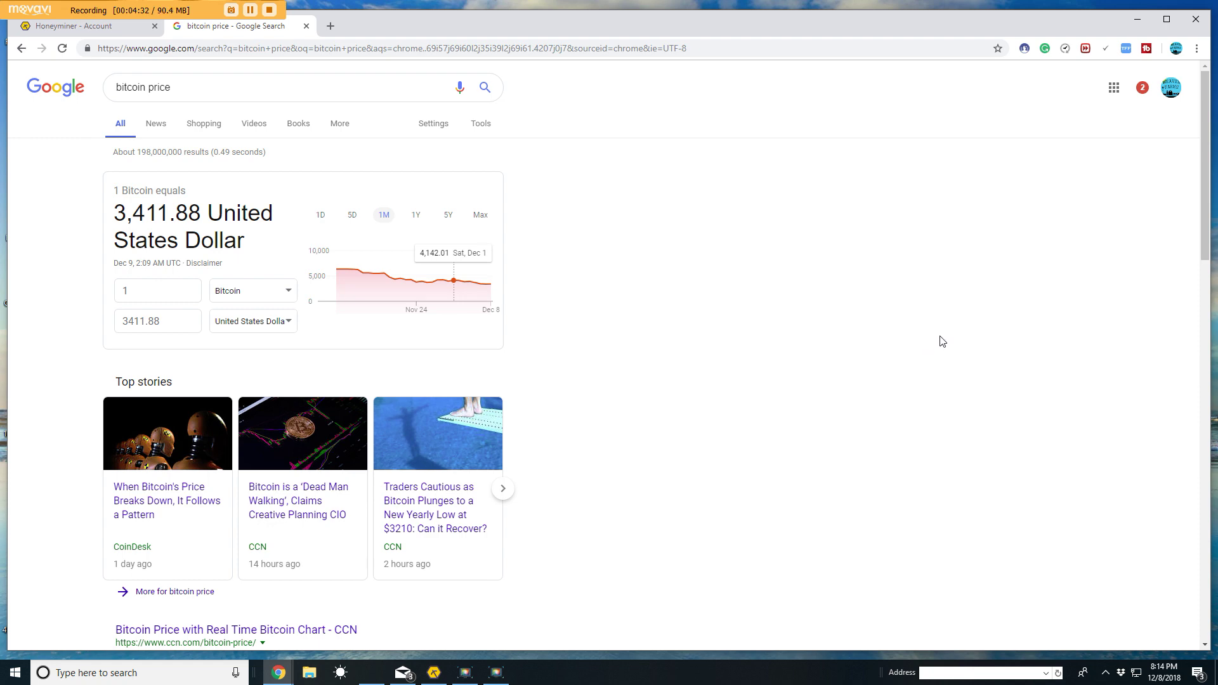
left_click(1138, 26)
left_click_drag(584, 116, 598, 141)
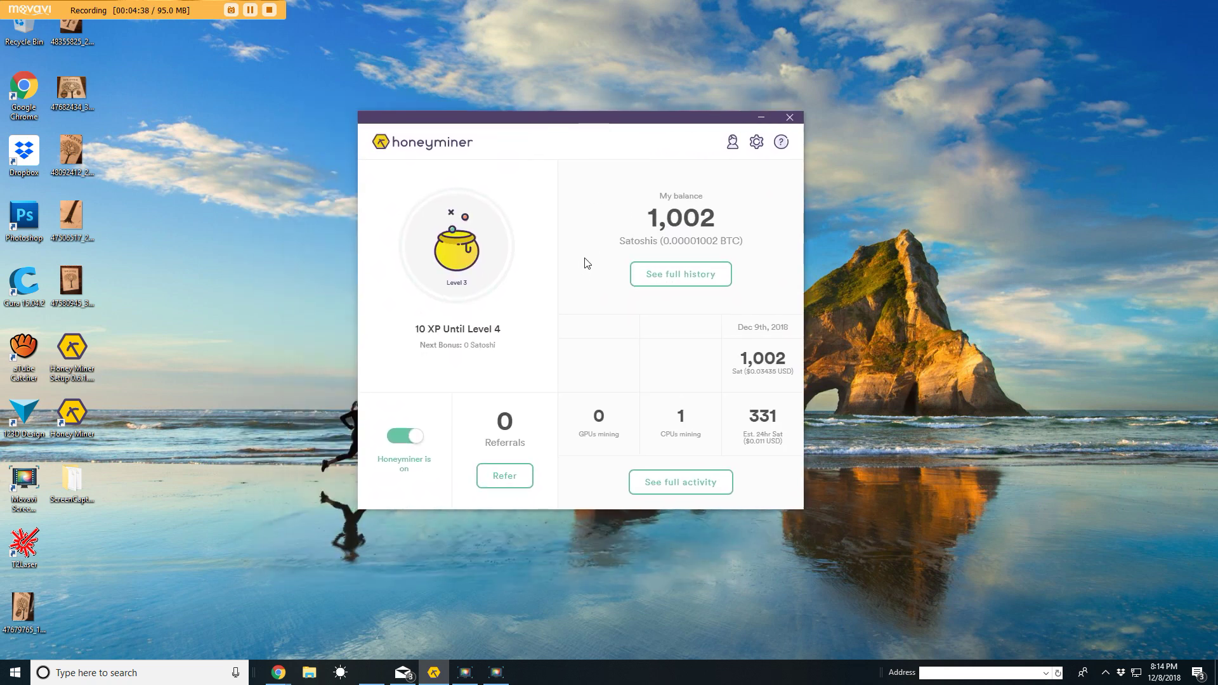
Examine the Honeyminer balance in satoshis and the estimated 24-hour earnings.
left_click_drag(642, 222, 730, 215)
left_click(771, 244)
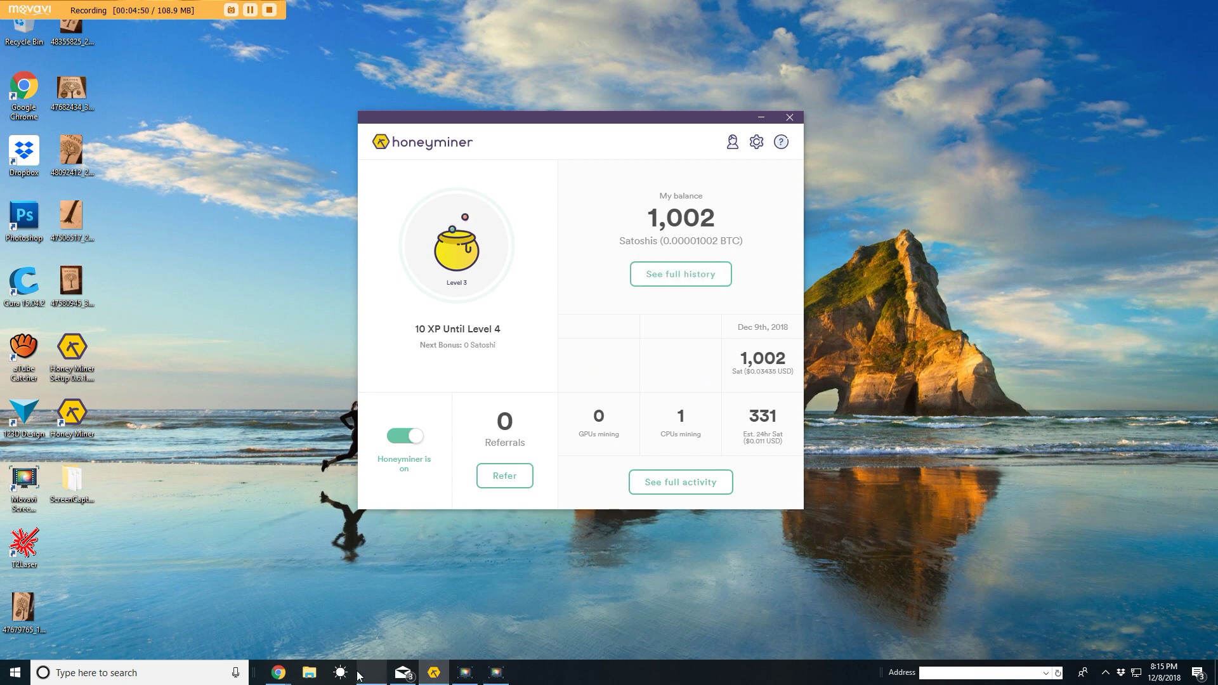
left_click_drag(752, 415, 772, 416)
left_click(755, 421)
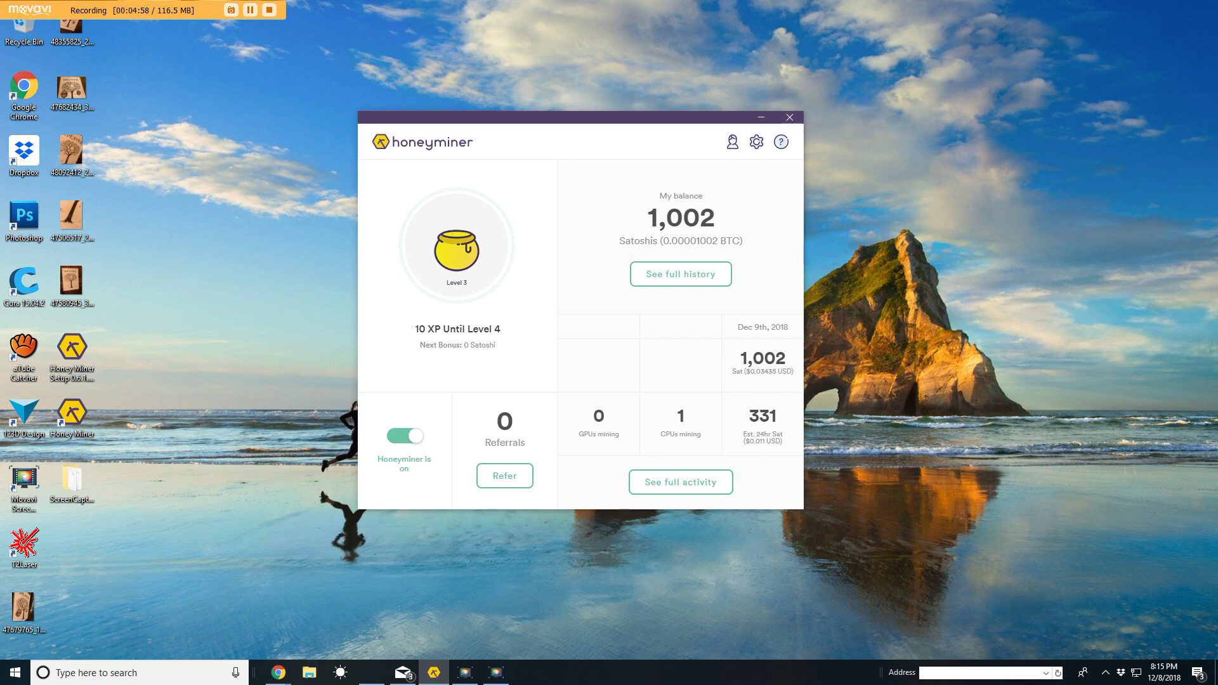
Move the desktop's system usage monitor beside the mining window to check the CPU load during mining.
left_click_drag(1140, 89, 888, 271)
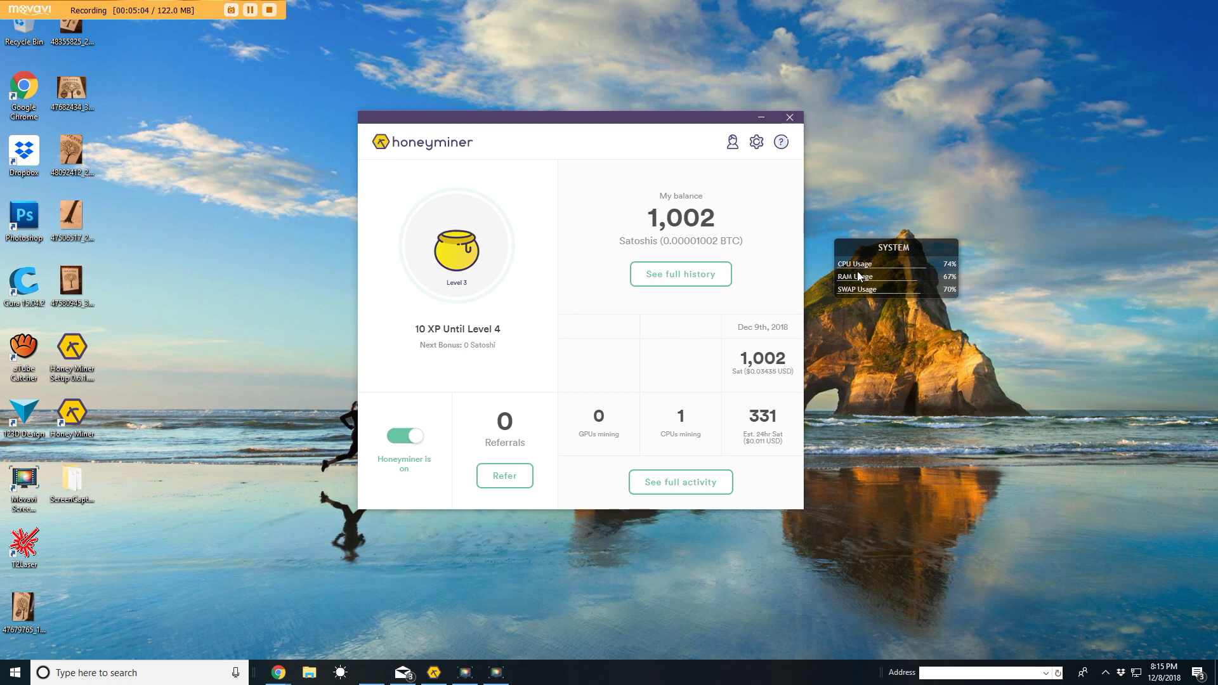
left_click_drag(860, 251, 854, 292)
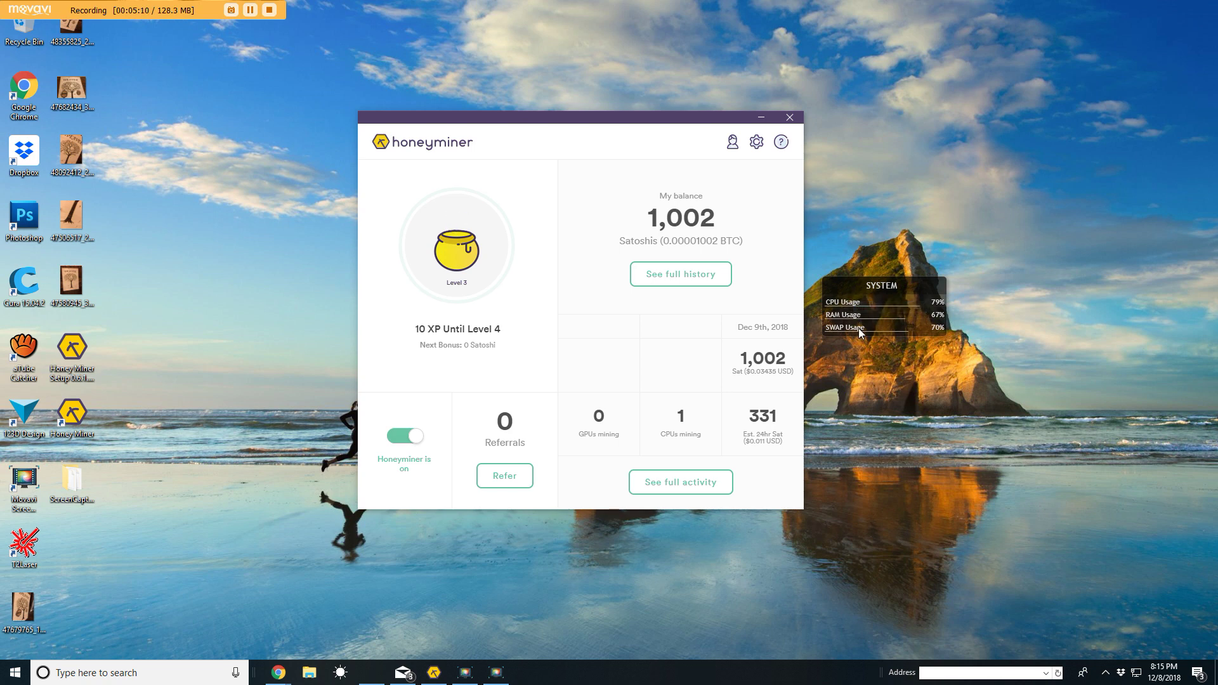
left_click(846, 289)
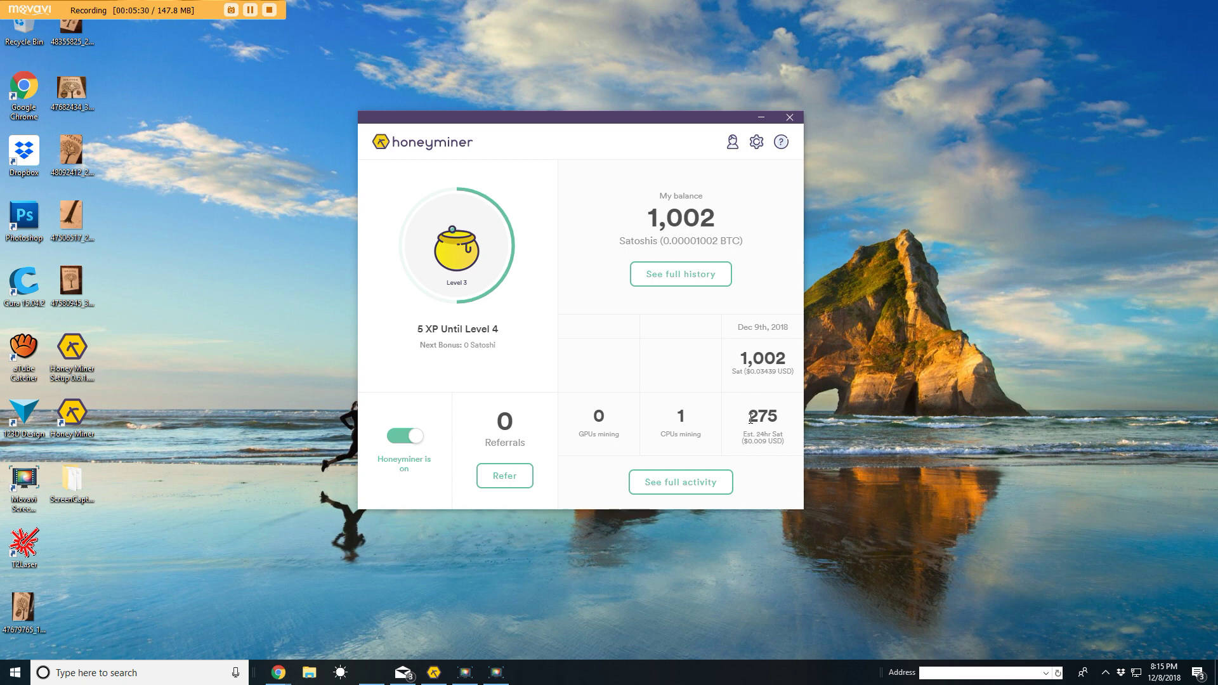
Recheck the estimated 24-hour earnings in satoshis and their US dollar equivalent.
left_click_drag(749, 417, 780, 424)
left_click(684, 355)
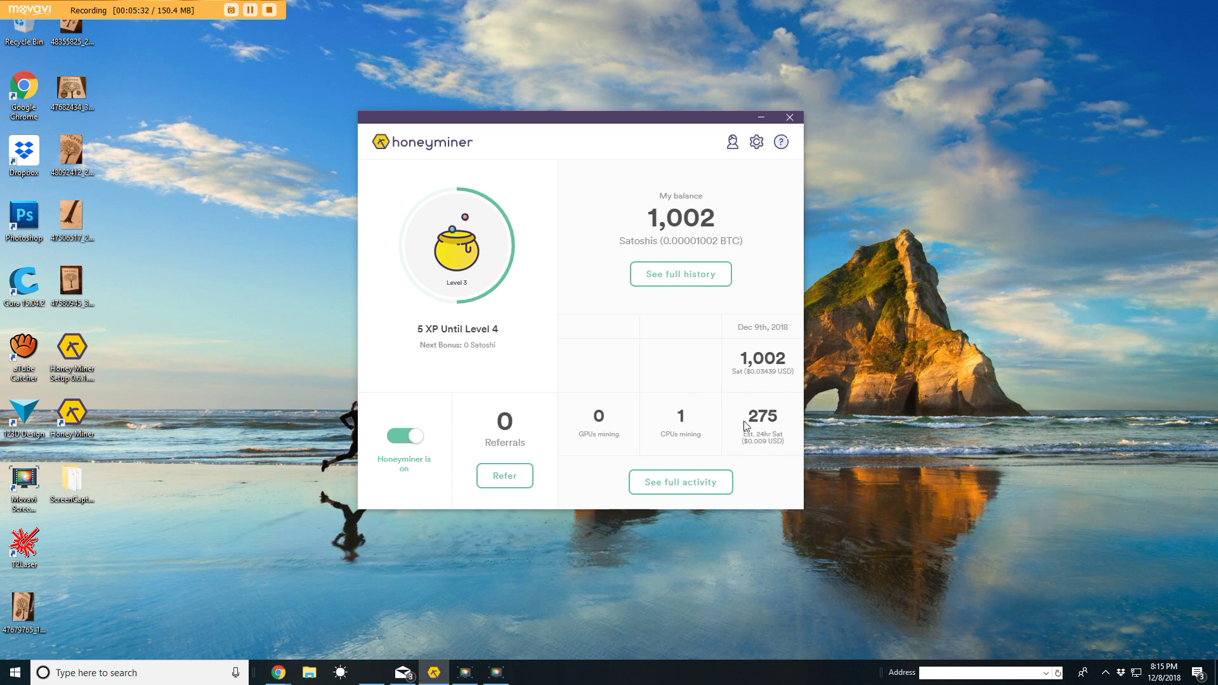
left_click_drag(758, 442, 765, 443)
left_click(681, 374)
Reposition the Honeyminer window and review its settings, especially the option for earning only when idle.
left_click_drag(583, 123, 530, 140)
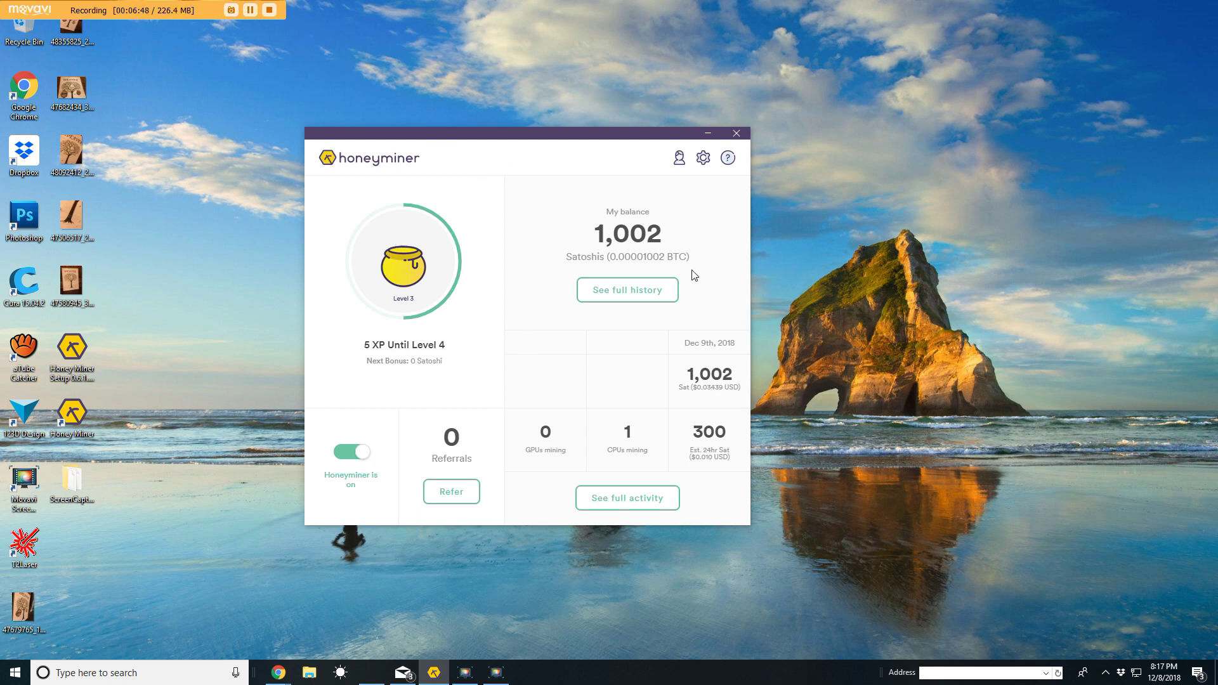
left_click(704, 160)
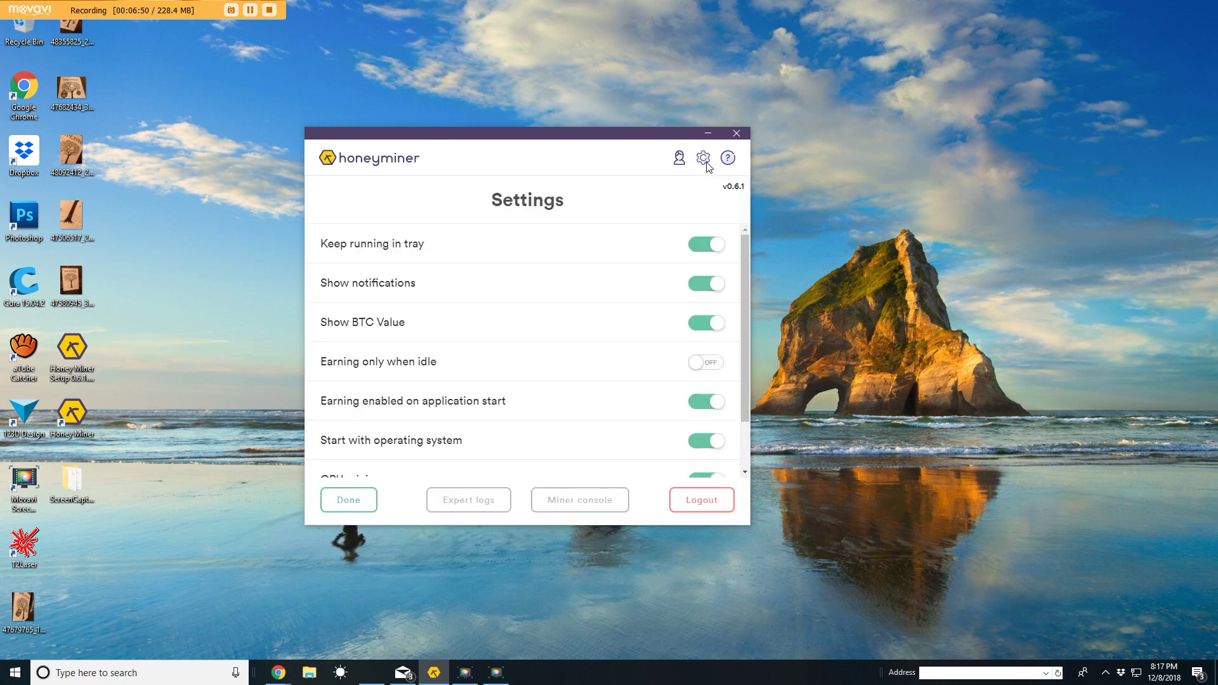
scroll(722, 288, "down", 3)
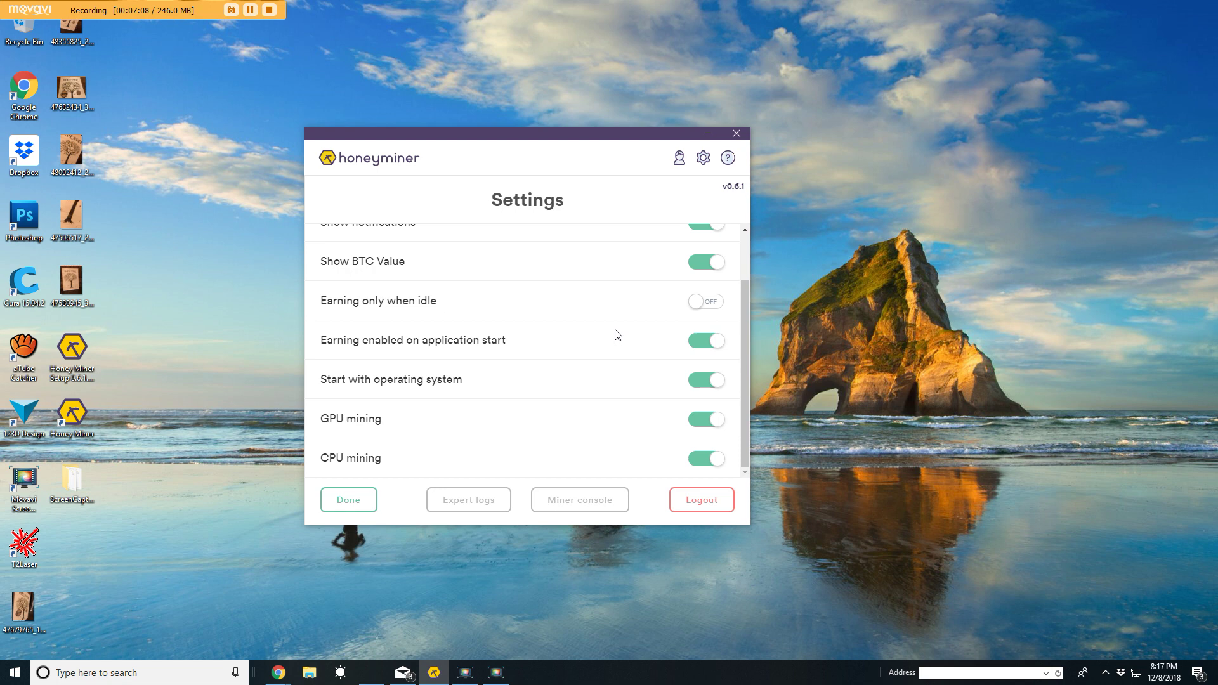
scroll(596, 321, "up", 1)
scroll(596, 324, "down", 1)
scroll(564, 333, "up", 1)
scroll(563, 336, "down", 1)
scroll(591, 394, "up", 1)
scroll(588, 395, "down", 1)
left_click_drag(327, 300, 425, 302)
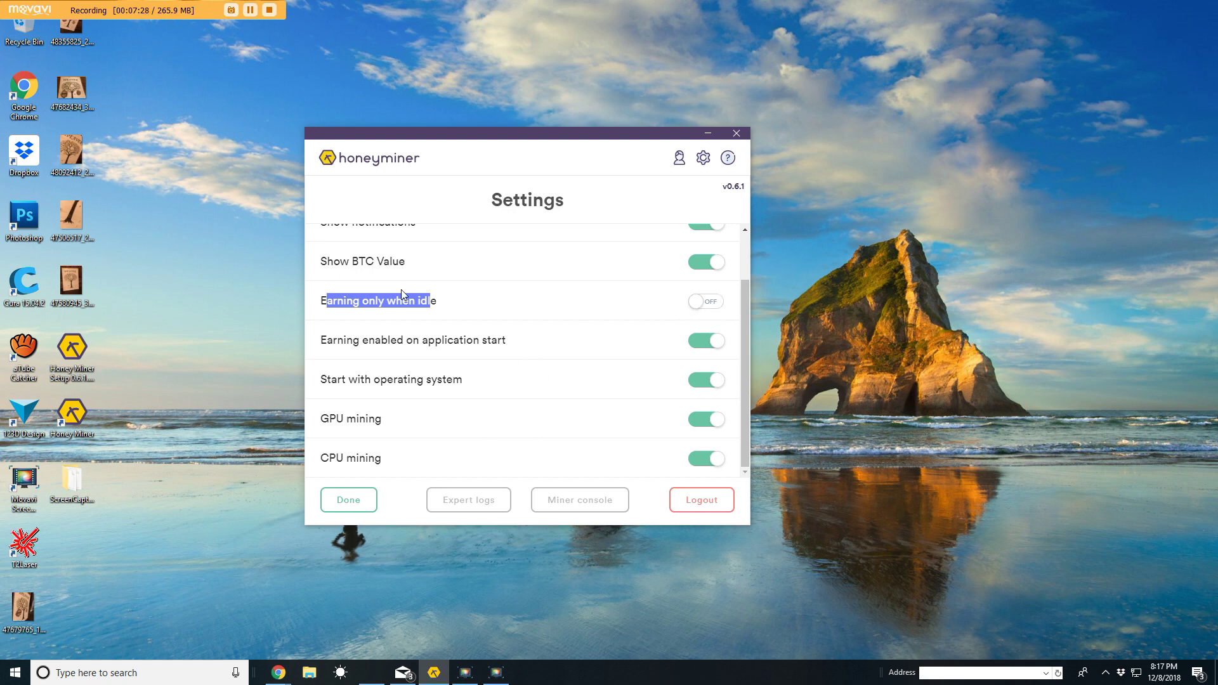
left_click(550, 302)
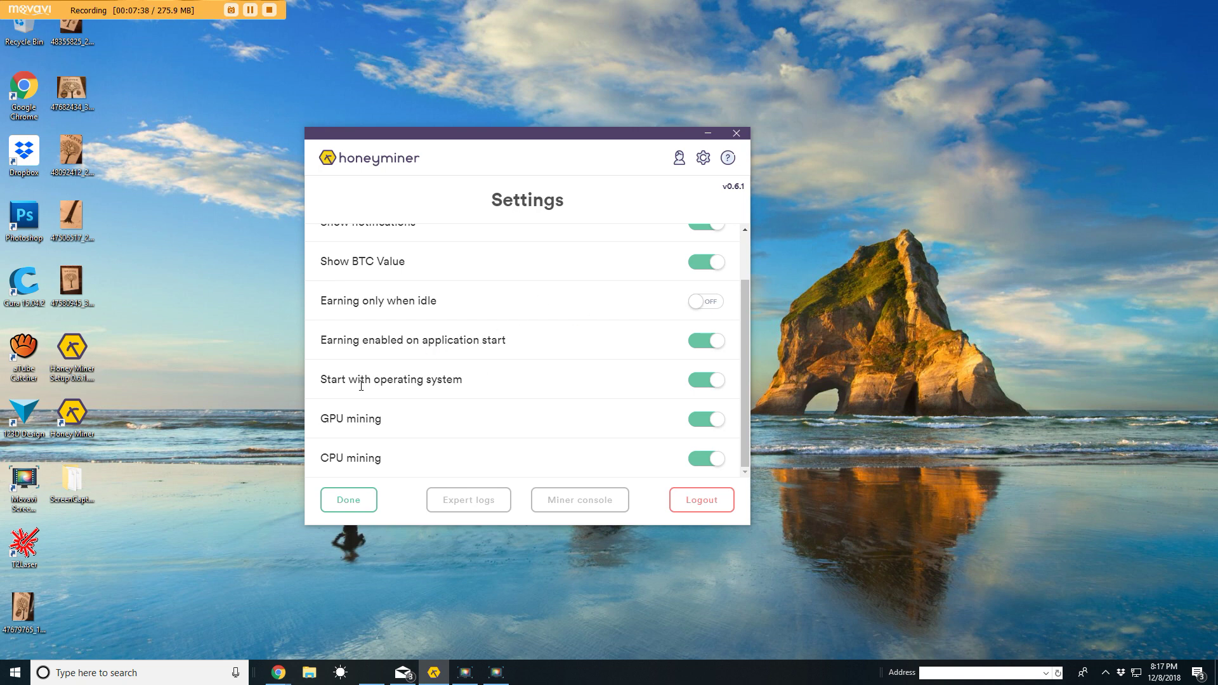
Review the operating system startup, GPU mining and CPU mining settings, and return to the dashboard.
left_click_drag(348, 382, 460, 379)
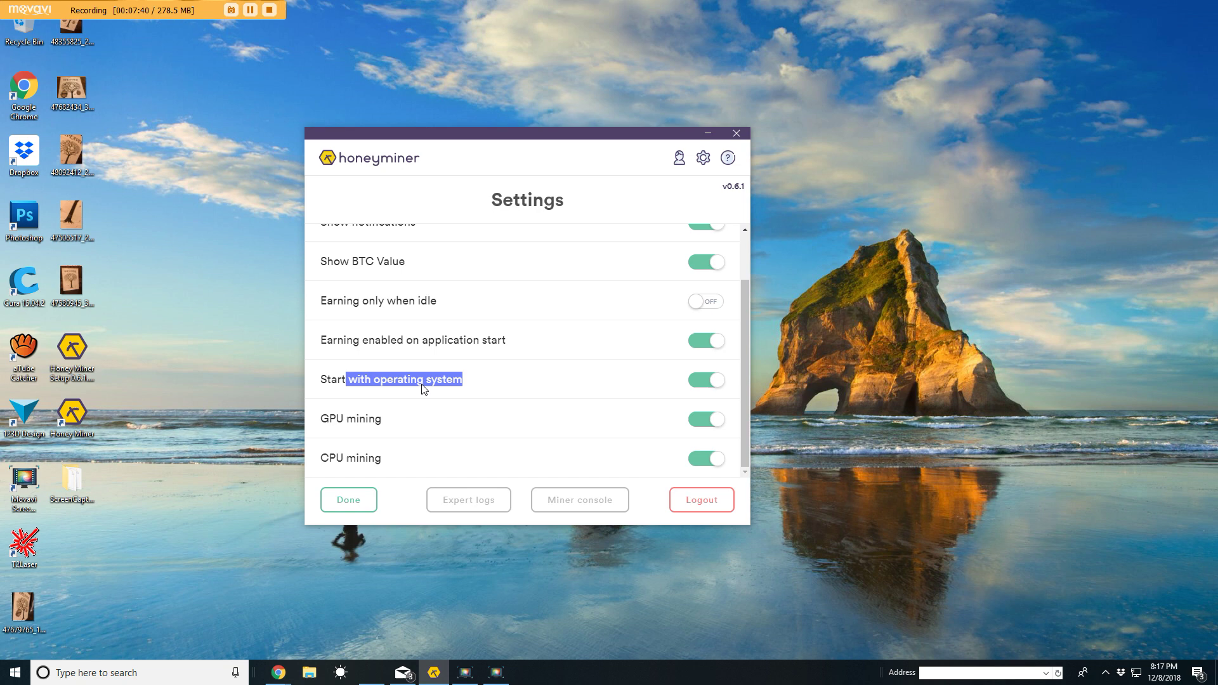
left_click(424, 385)
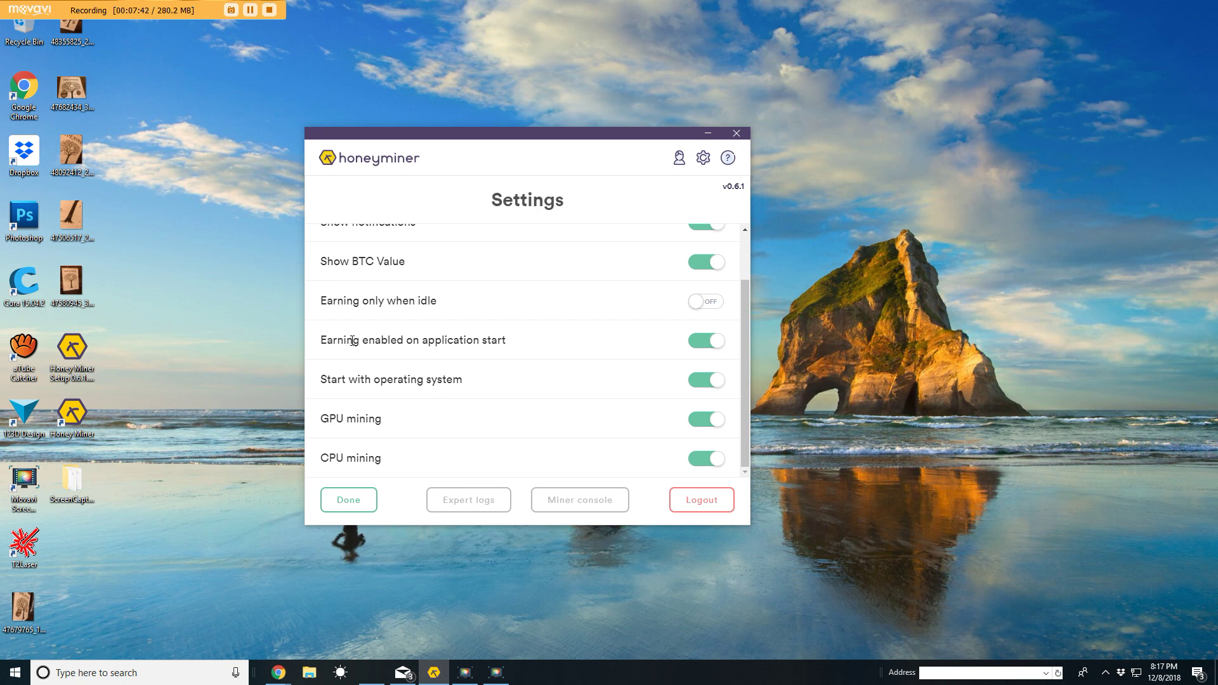
left_click_drag(323, 416, 365, 454)
left_click(374, 417)
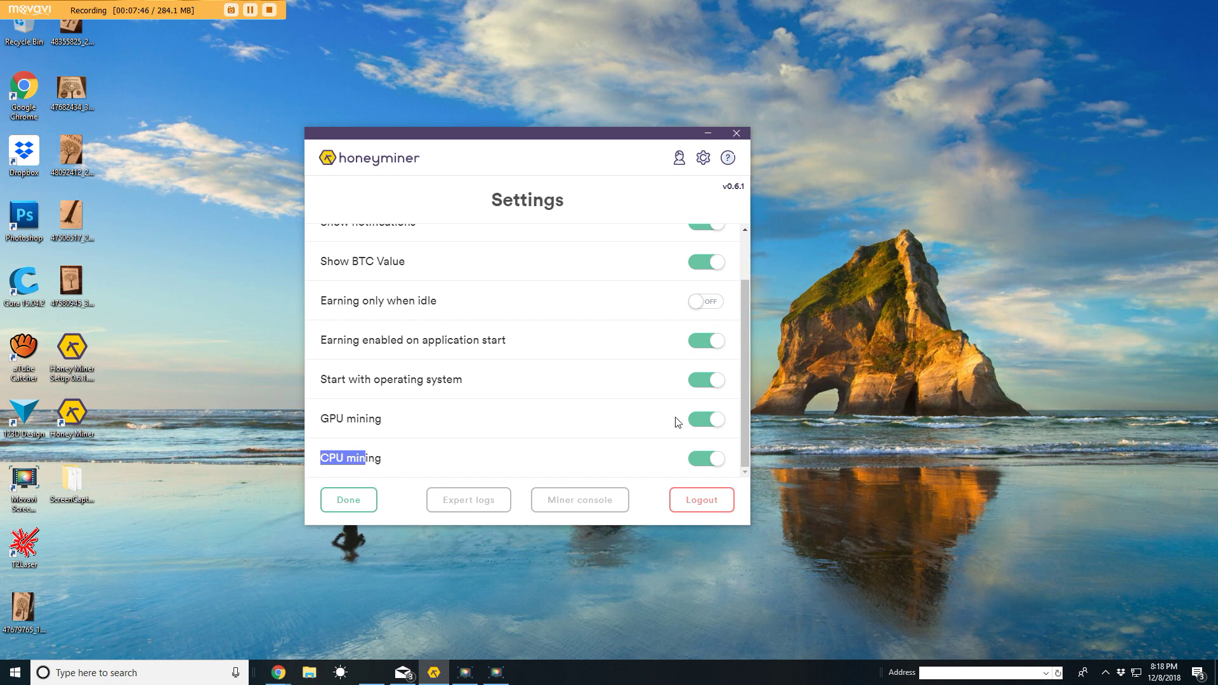
scroll(603, 381, "up", 2)
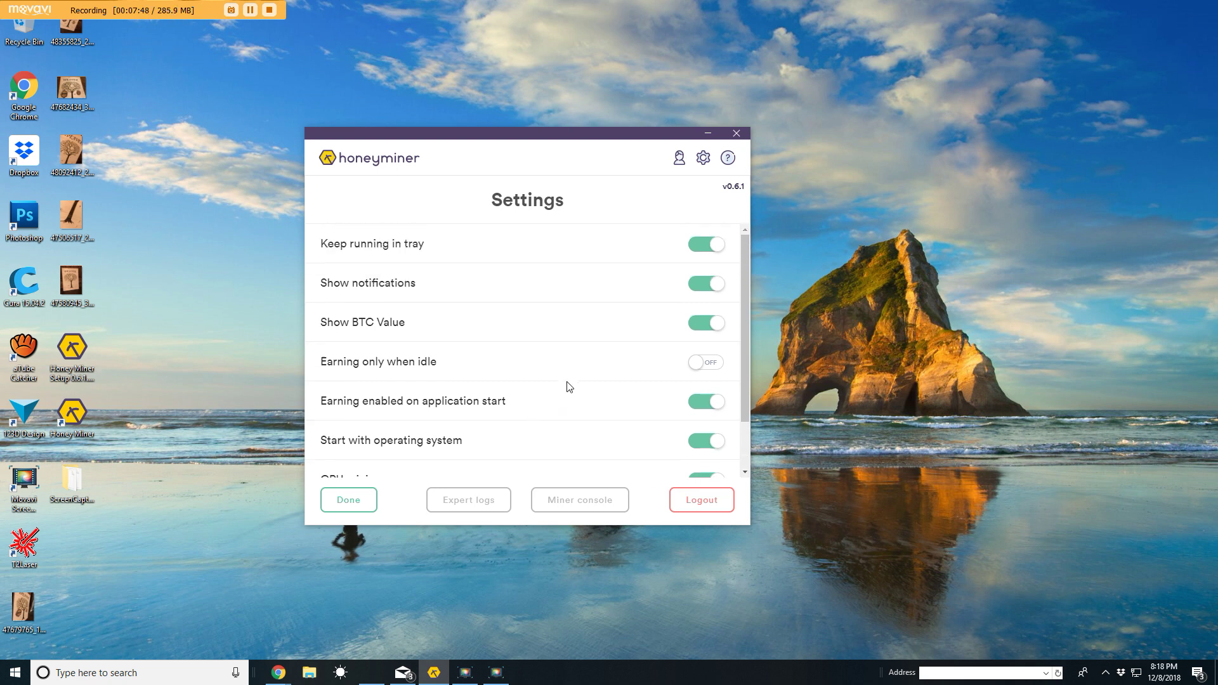
scroll(609, 367, "down", 1)
scroll(571, 393, "up", 1)
left_click(361, 501)
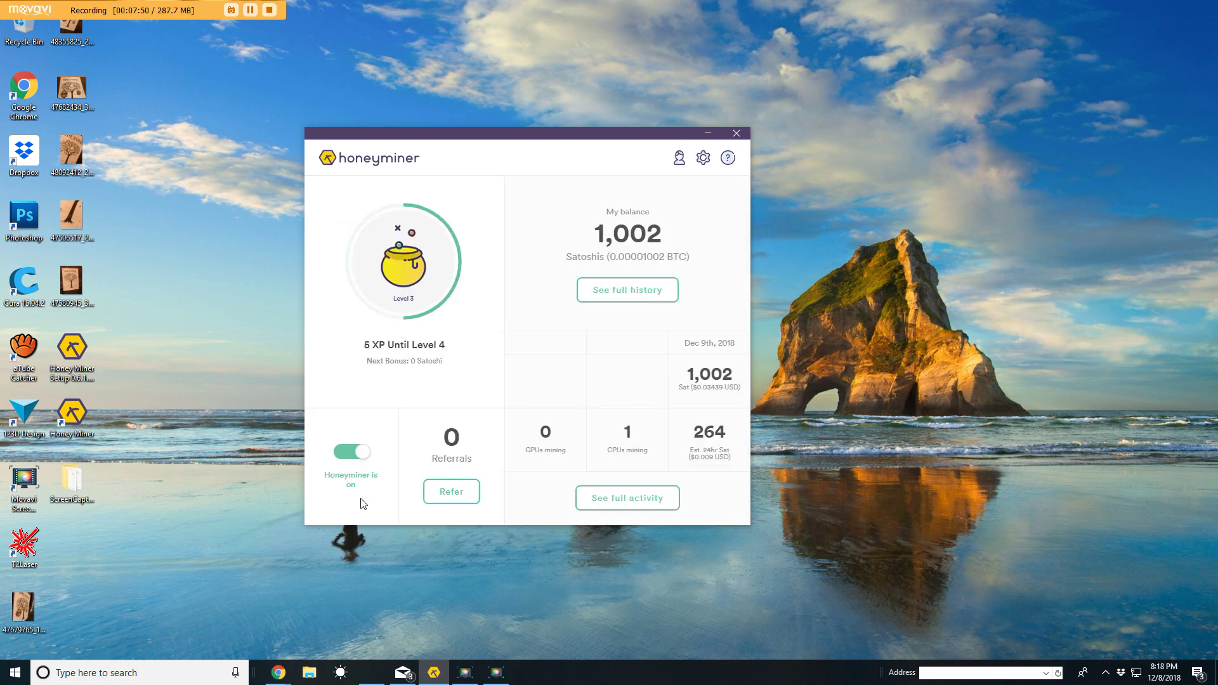